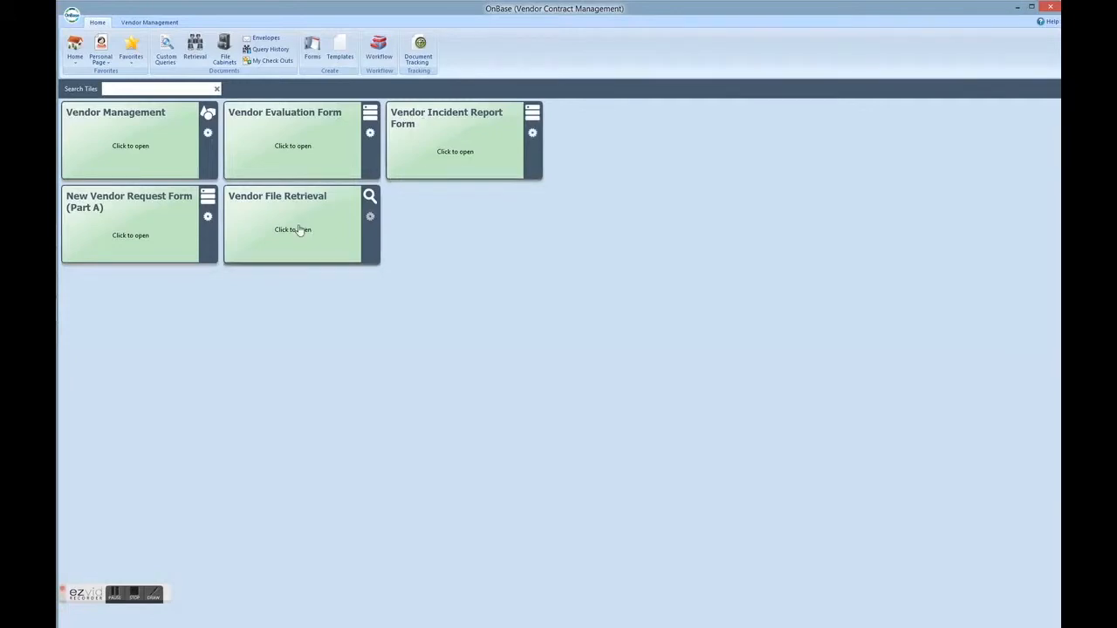
- Open the New Vendor Request Form (Part A) and enter Unique Office Supplies, Inc. as the vendor name
left_click(144, 205)
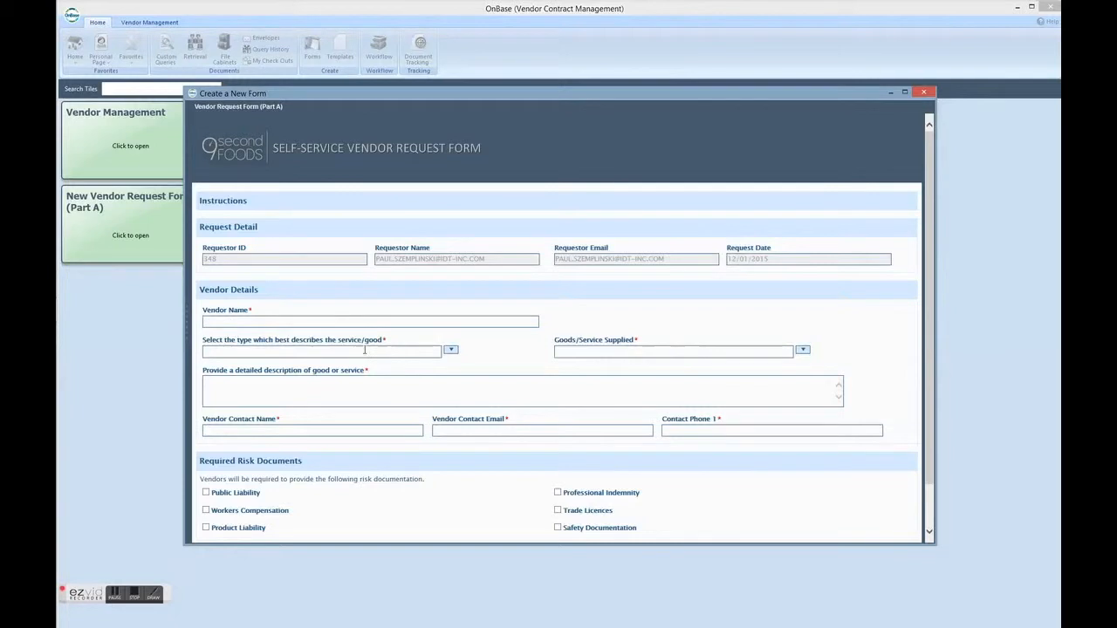
type("ique Office Supplies, Inc.")
- Set the vendor type to SUPPLIER OF GOODS, the goods supplied to GENERAL CONSUMABLES, and the description to "Office and computer supplies"
left_click(364, 352)
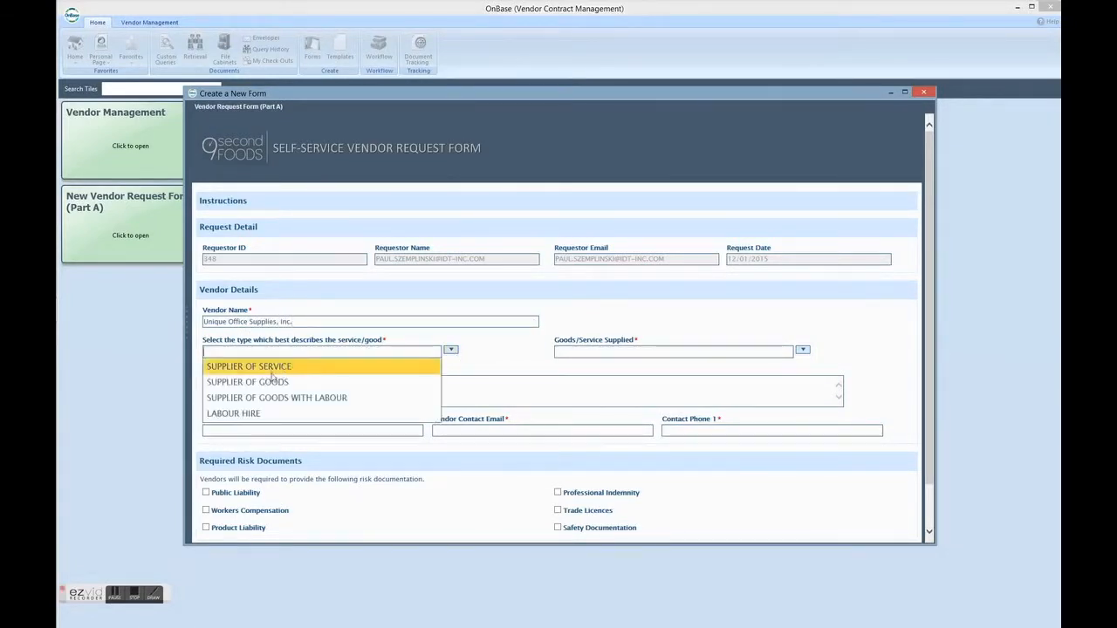
left_click(272, 381)
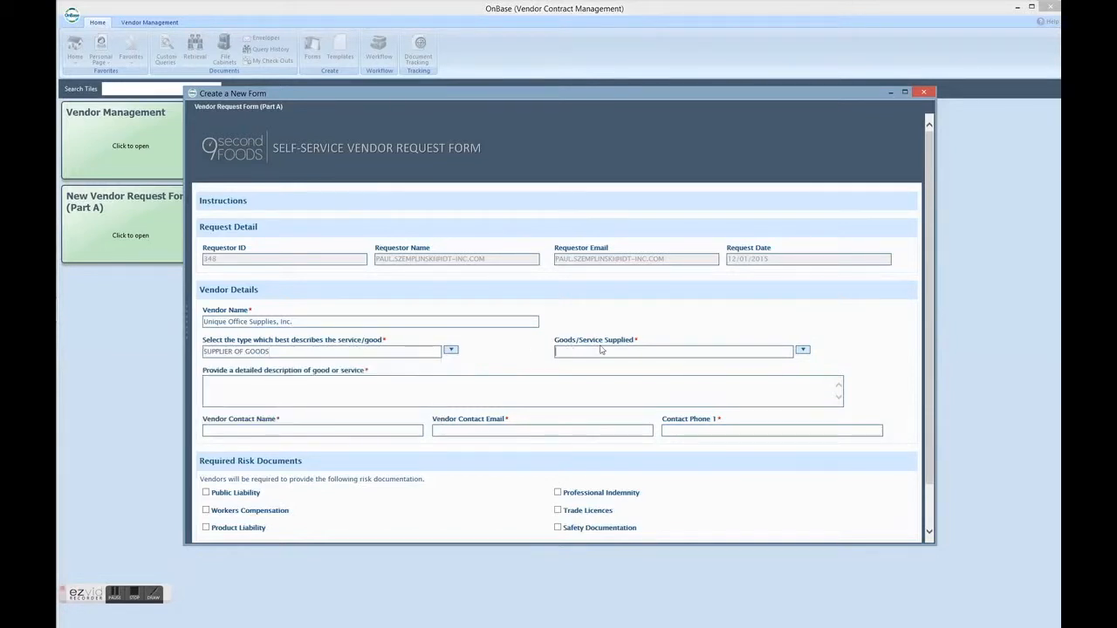
left_click(802, 350)
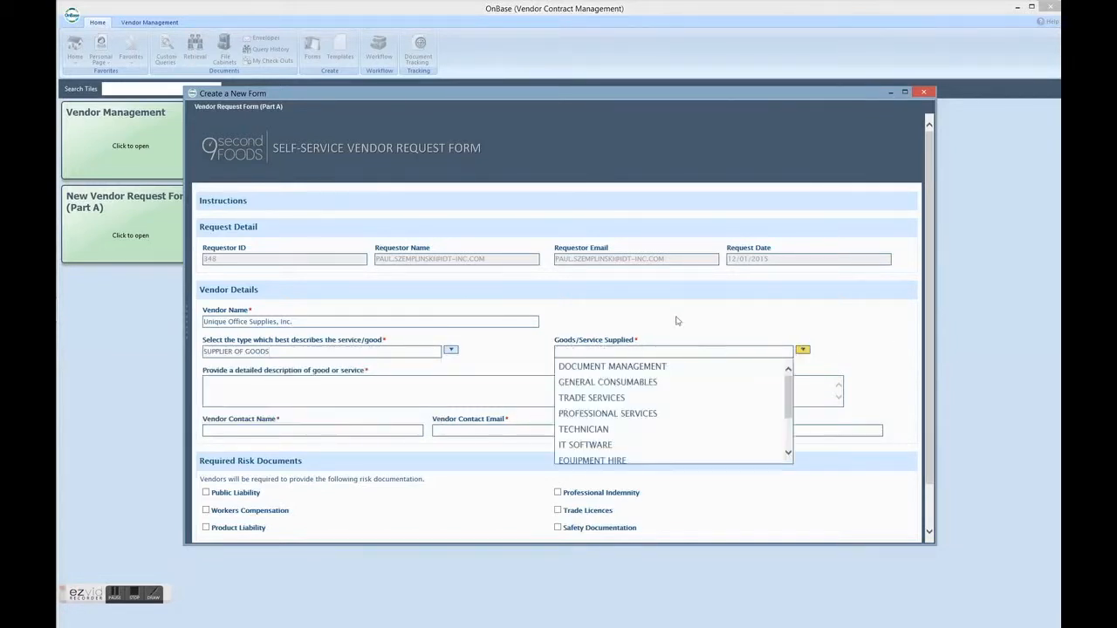
left_click(602, 383)
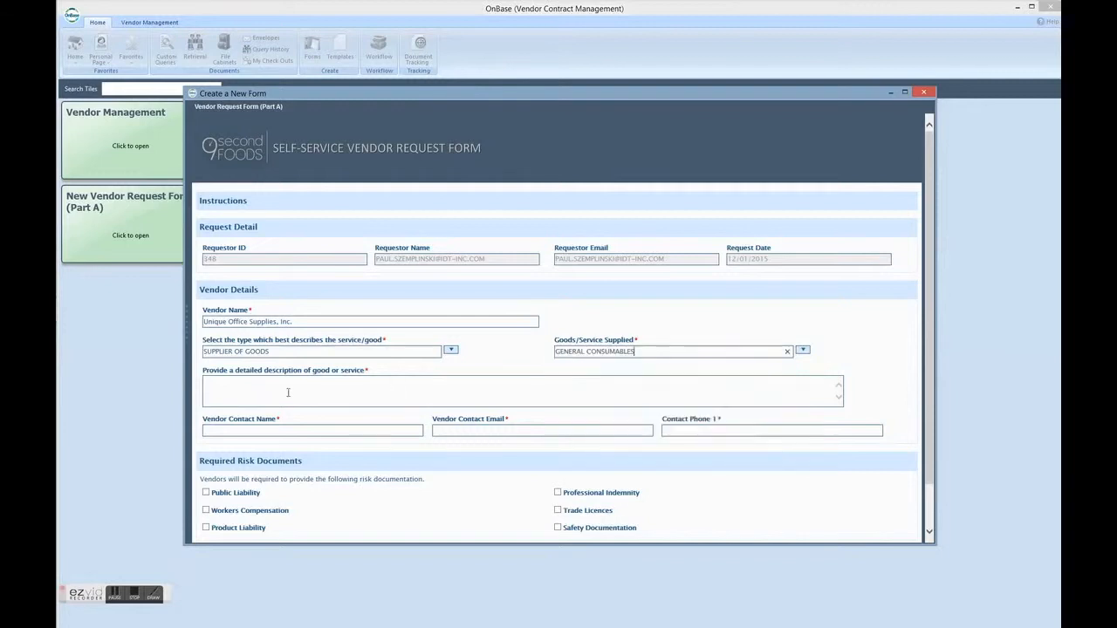
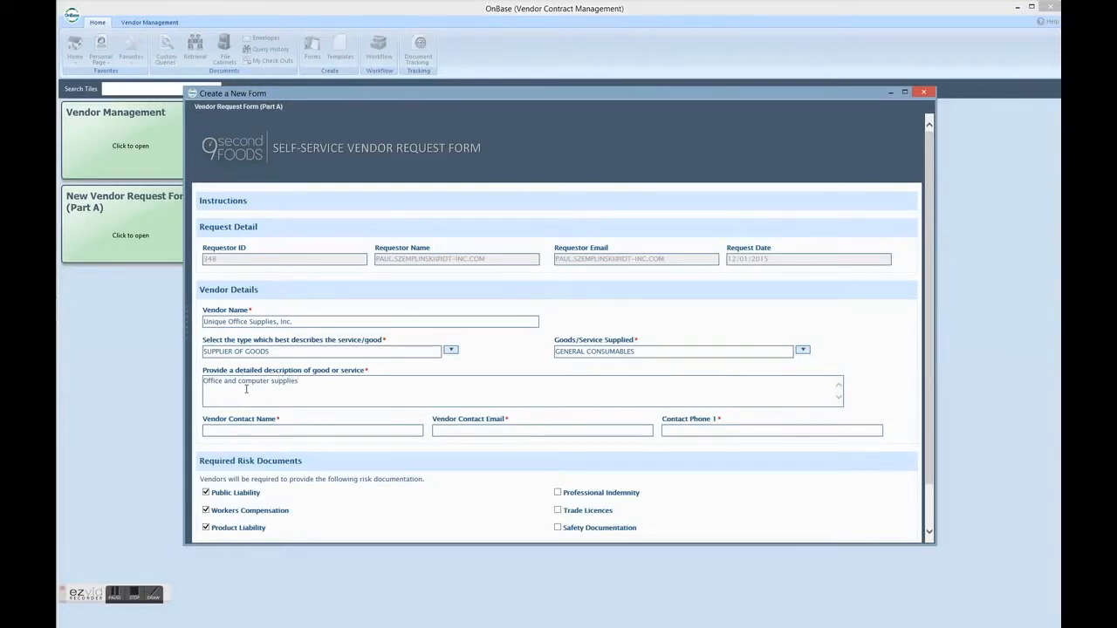
- Fill in the vendor contact's name, email and phone number in the Vendor Details section
key("Tab")
key("Tab")
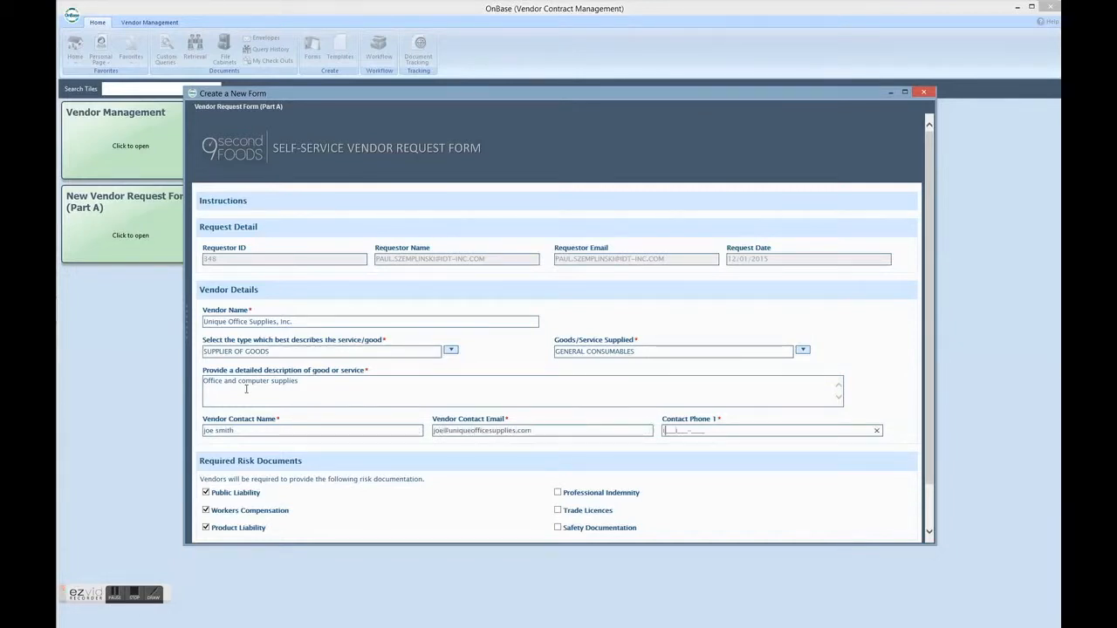
type("555)555-5555")
- Uncheck the Public Liability document requirement and enter "un-needed" as its reason for exemption
left_click(207, 492)
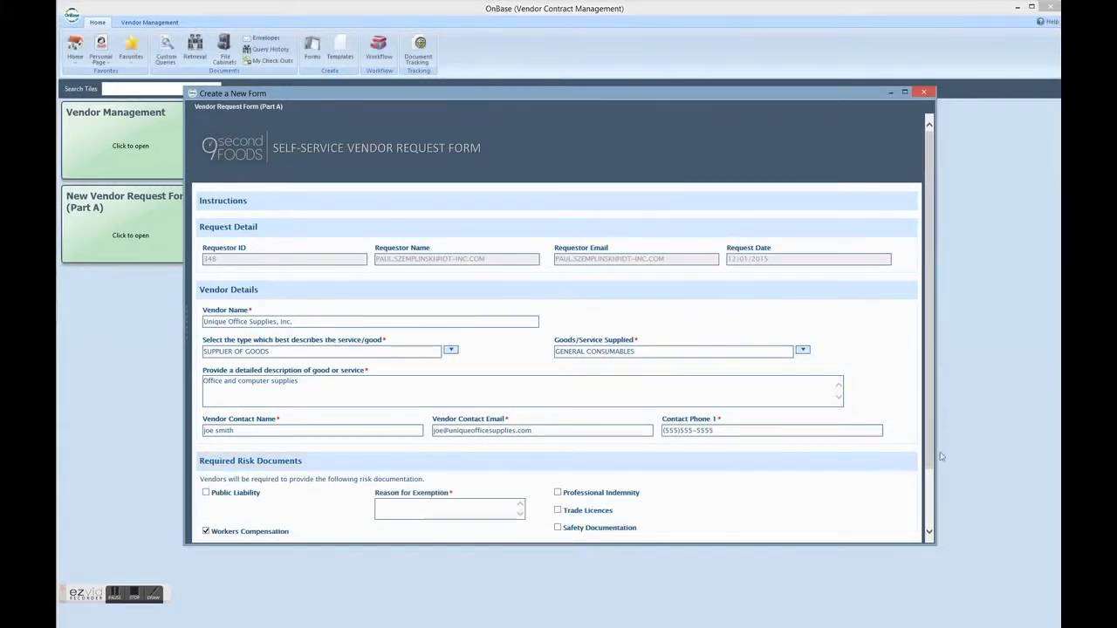
scroll(590, 458, "down", 2)
left_click(383, 440)
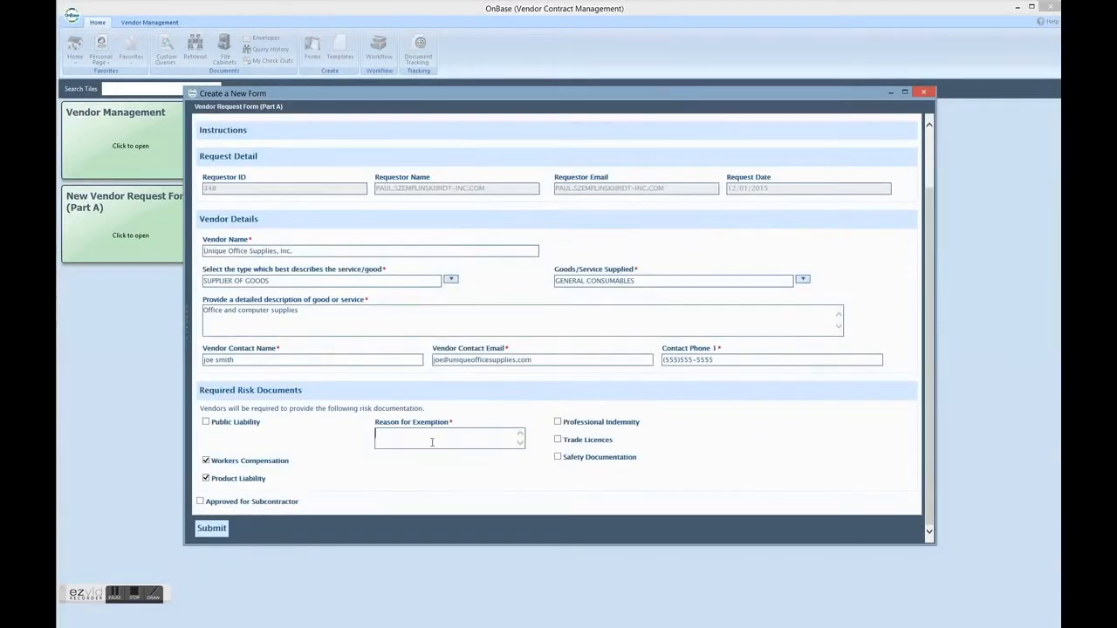
type("needed-")
- Uncheck Workers Compensation with "un-needed" as its reason for exemption, and submit the vendor request form
left_click(206, 460)
left_click(402, 474)
type("un")
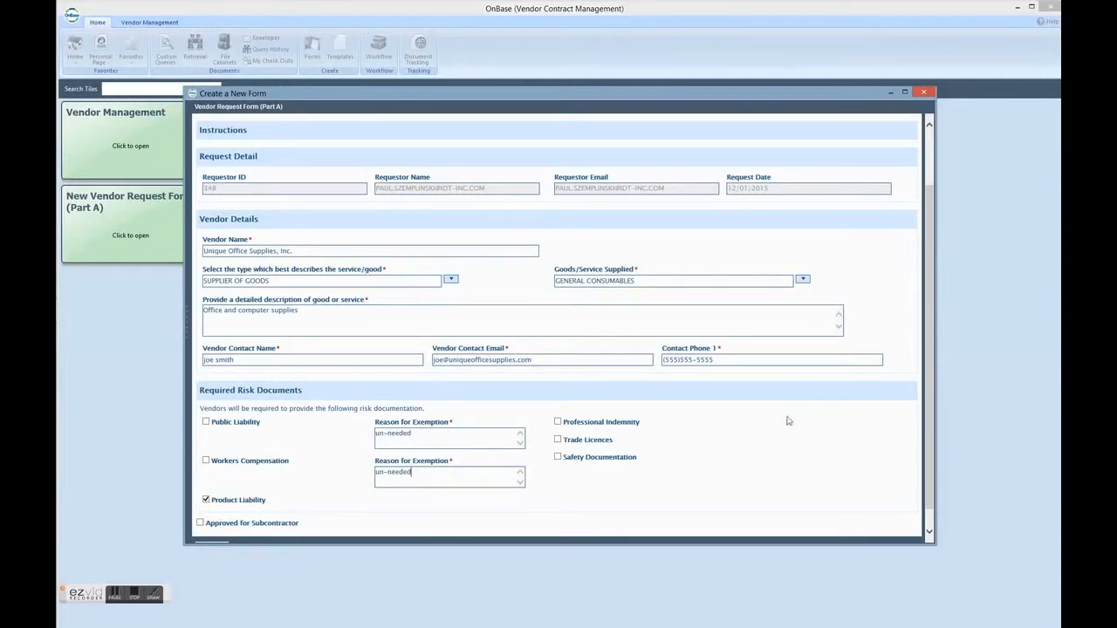
left_click(929, 531)
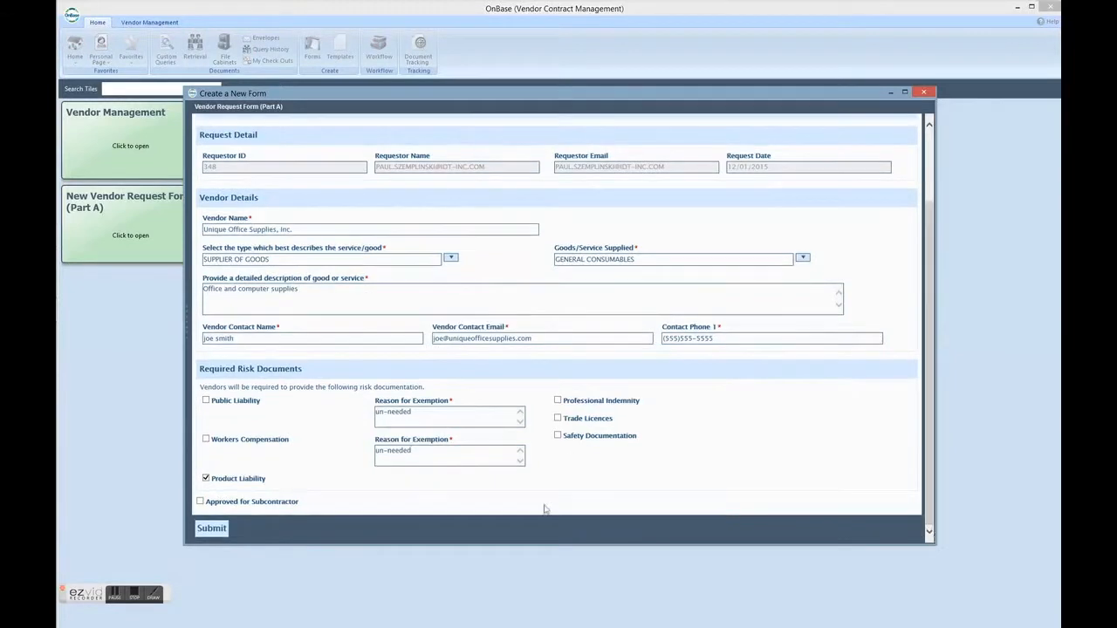
left_click(211, 530)
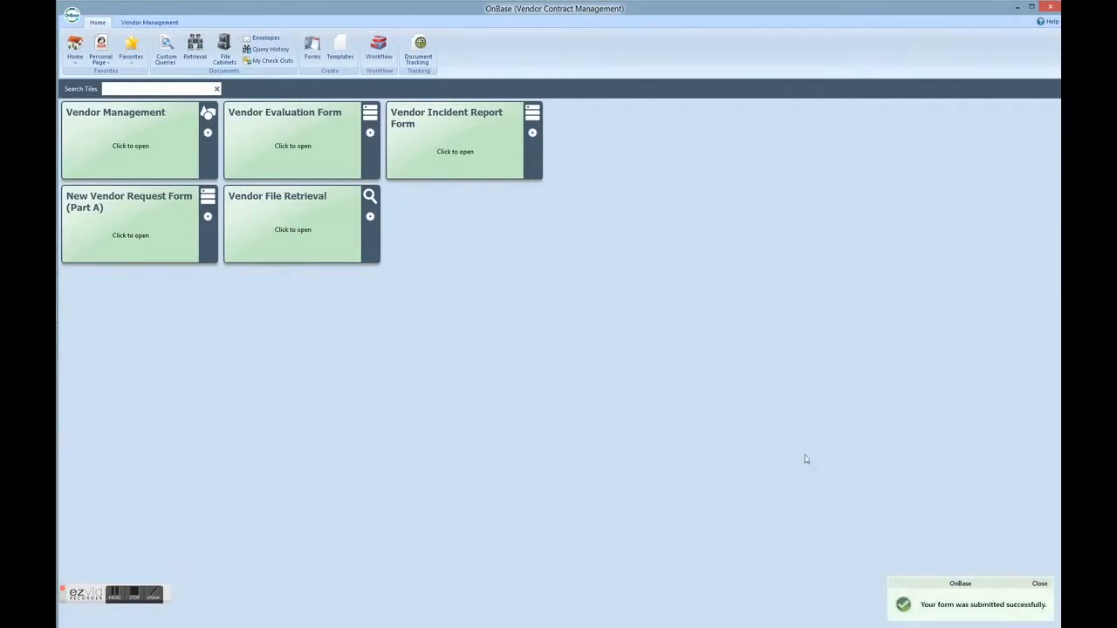
- View the request in the workflow's Awaiting Vendor Response queue, and switch to Outlook to follow the onboarding email's form link
left_click(378, 49)
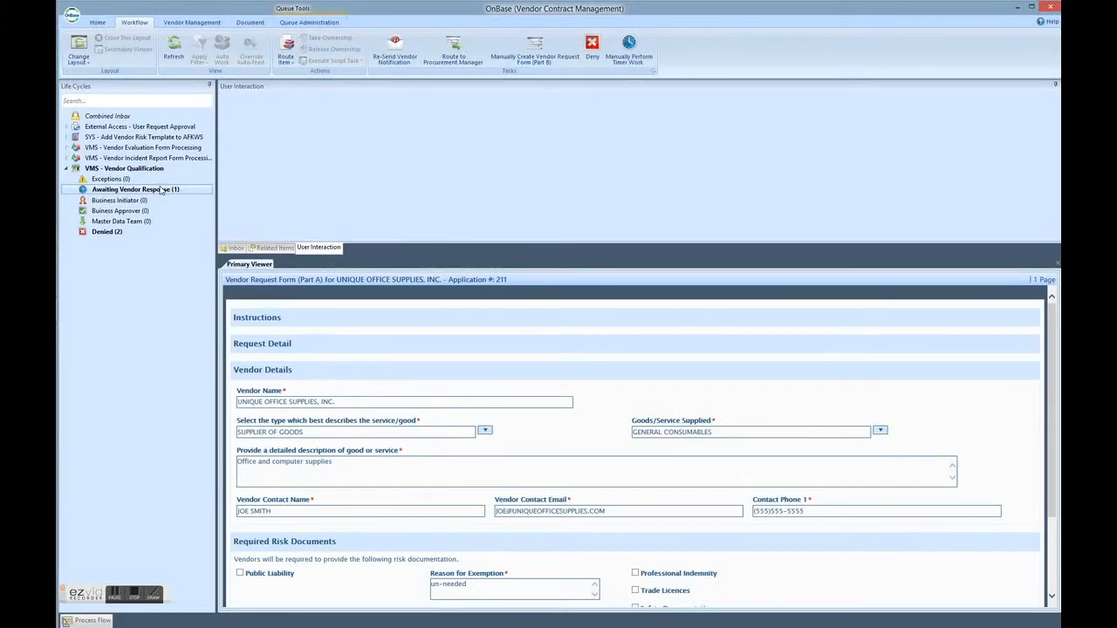
mouse_move(58, 199)
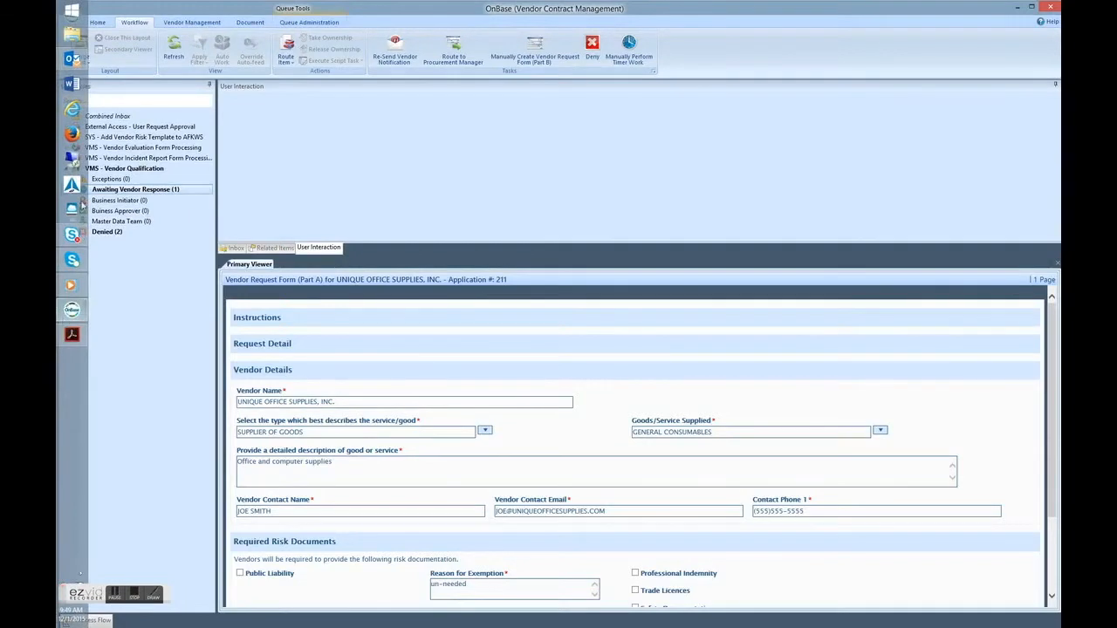
left_click(71, 58)
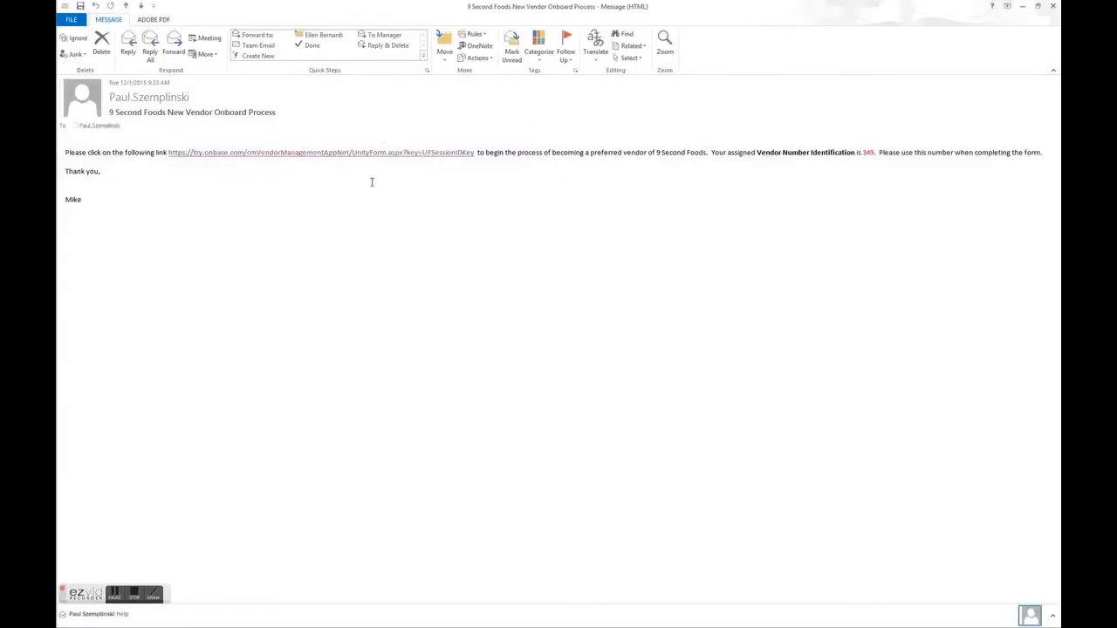
left_click(291, 154)
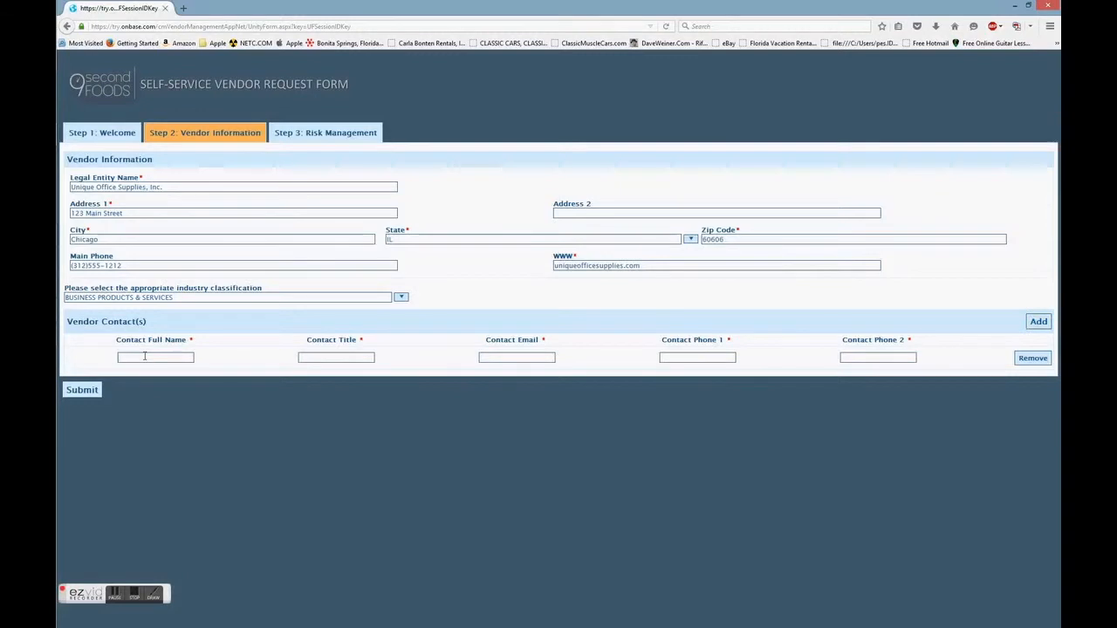
- Enter the vendor contact's full name, the title "ceo" and the contact's email in the Vendor Contact(s) row
left_click(145, 356)
type("joe")
key("Tab")
type("ceo")
key("Tab")
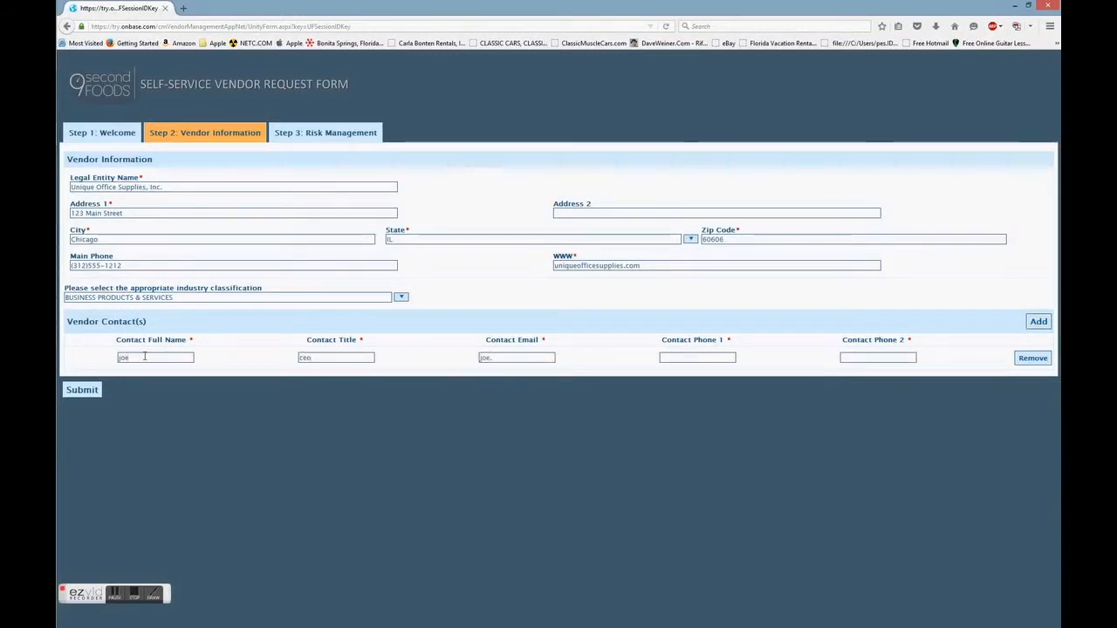
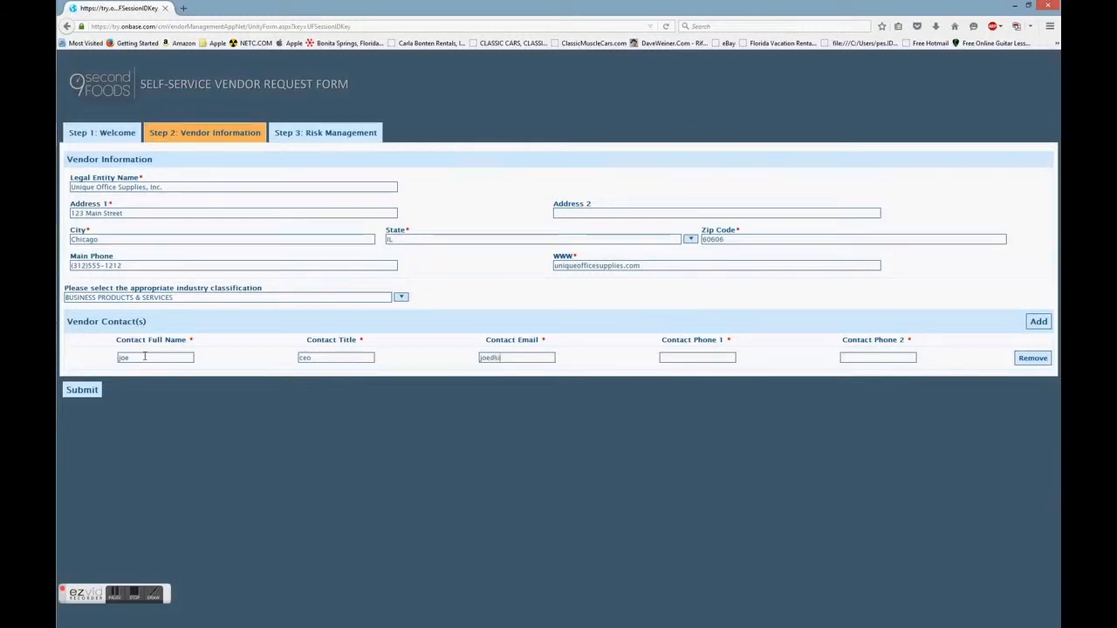
key("Tab")
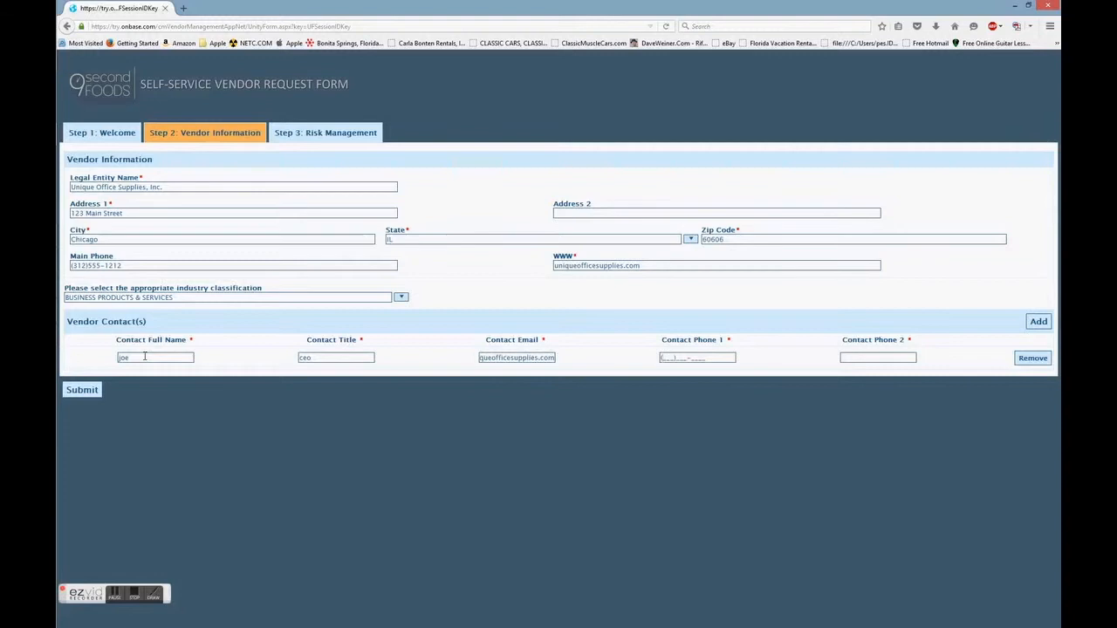
- Fill in both contact phone numbers in the Vendor Contact(s) row
type("312)555-5555")
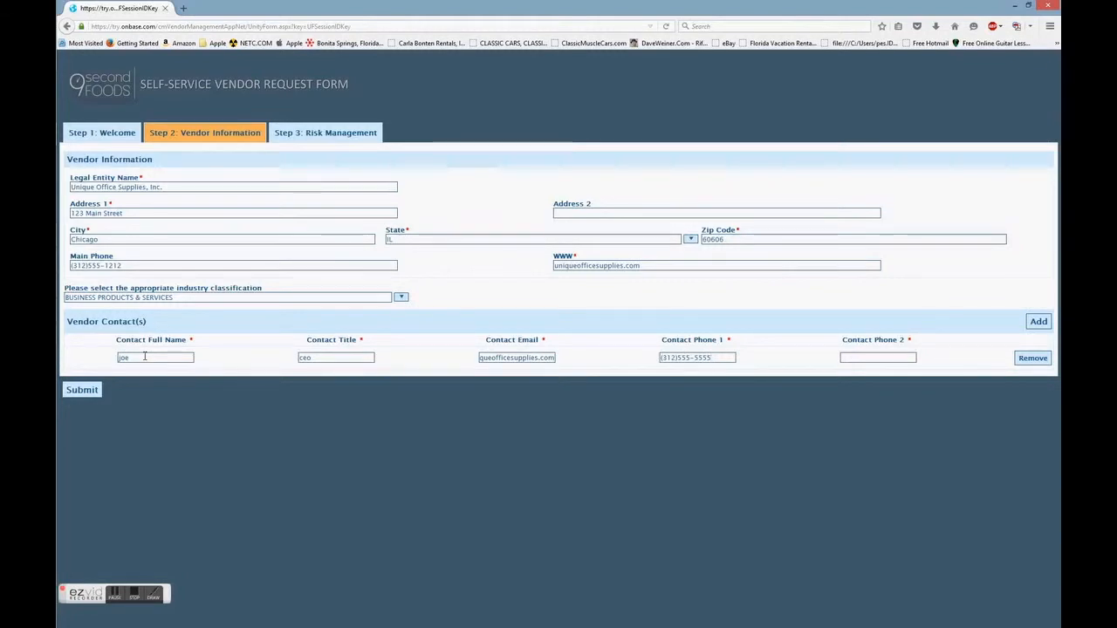
key("Tab")
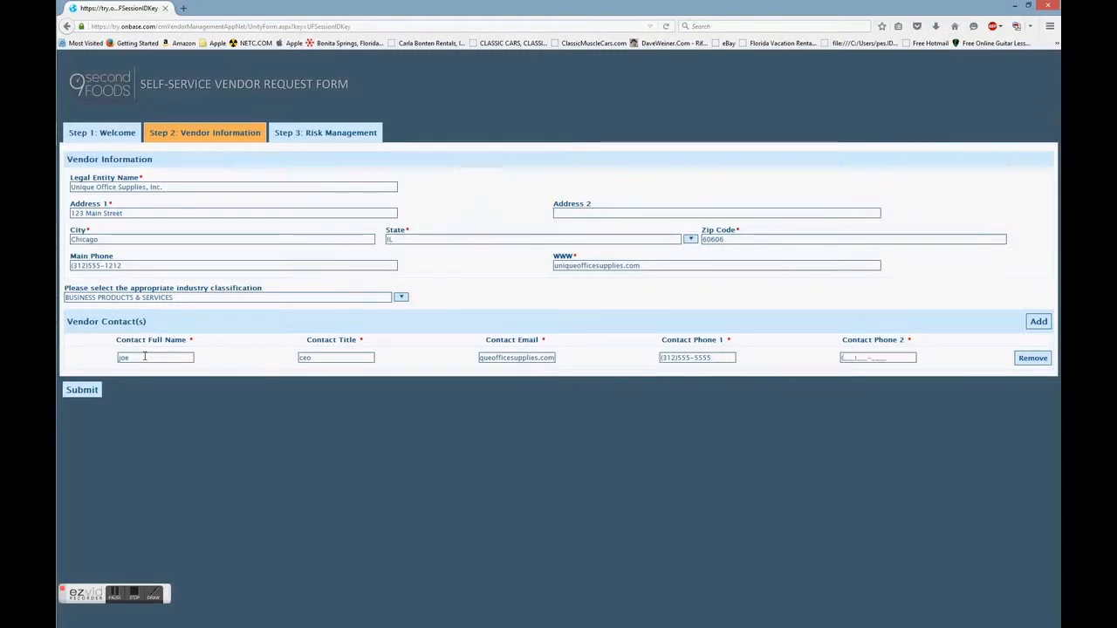
type("312)555-121")
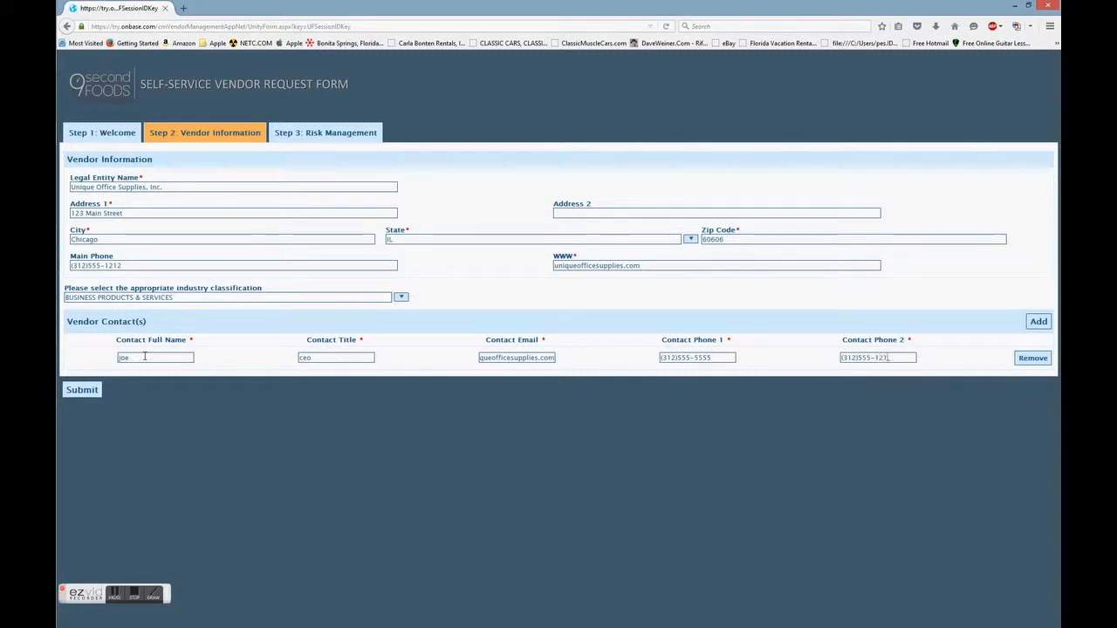
type("2")
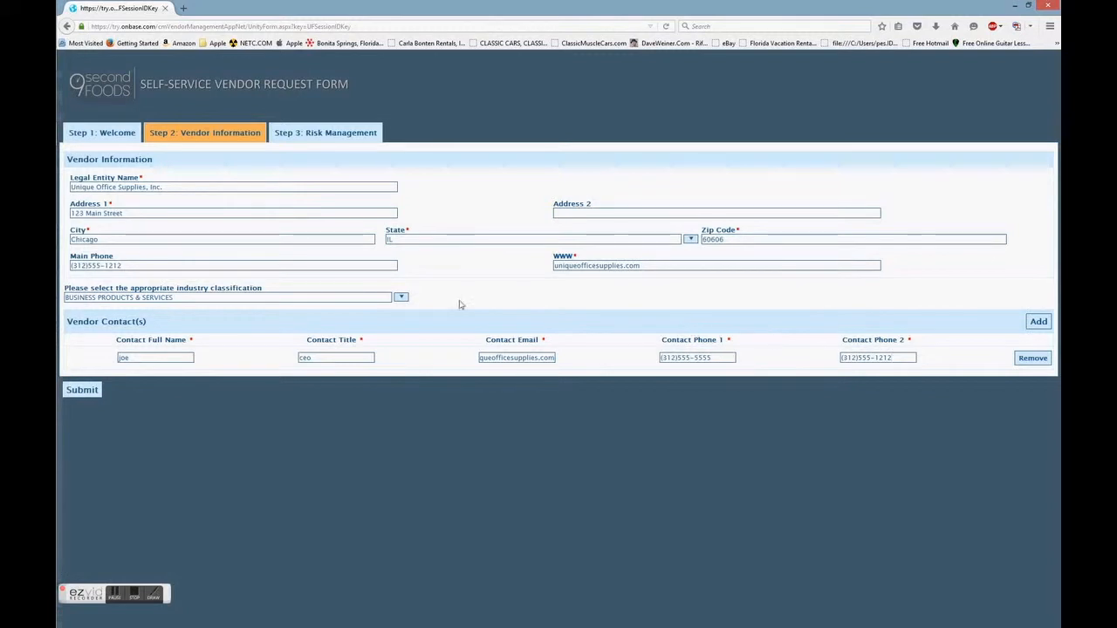
- Go to Step 3: Risk Management and open the file selection for the VMS - Product Liability attachment
left_click(337, 135)
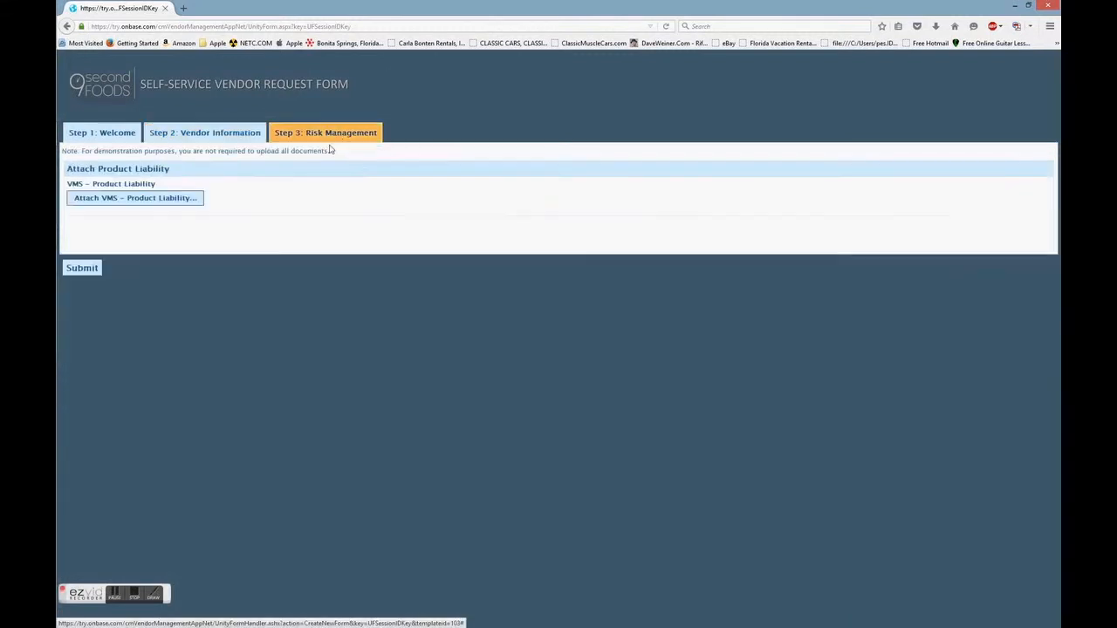
left_click(161, 200)
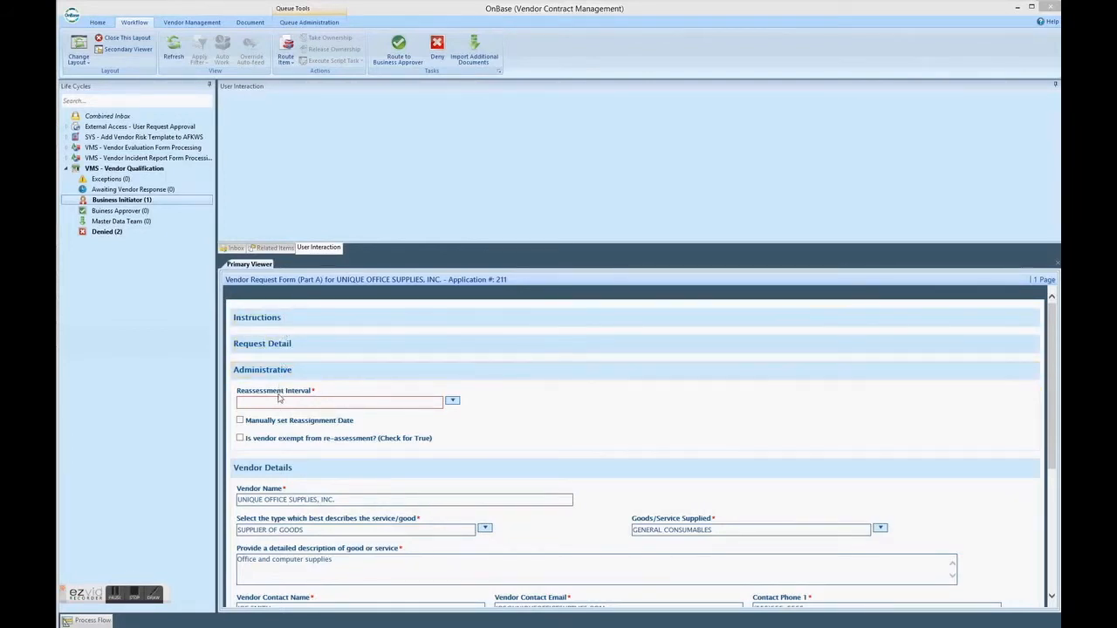
- Set the Reassessment Interval to ANNUAL on the Business Initiator's vendor request, leave re-assessment exemption unchecked, and submit the form
left_click(452, 401)
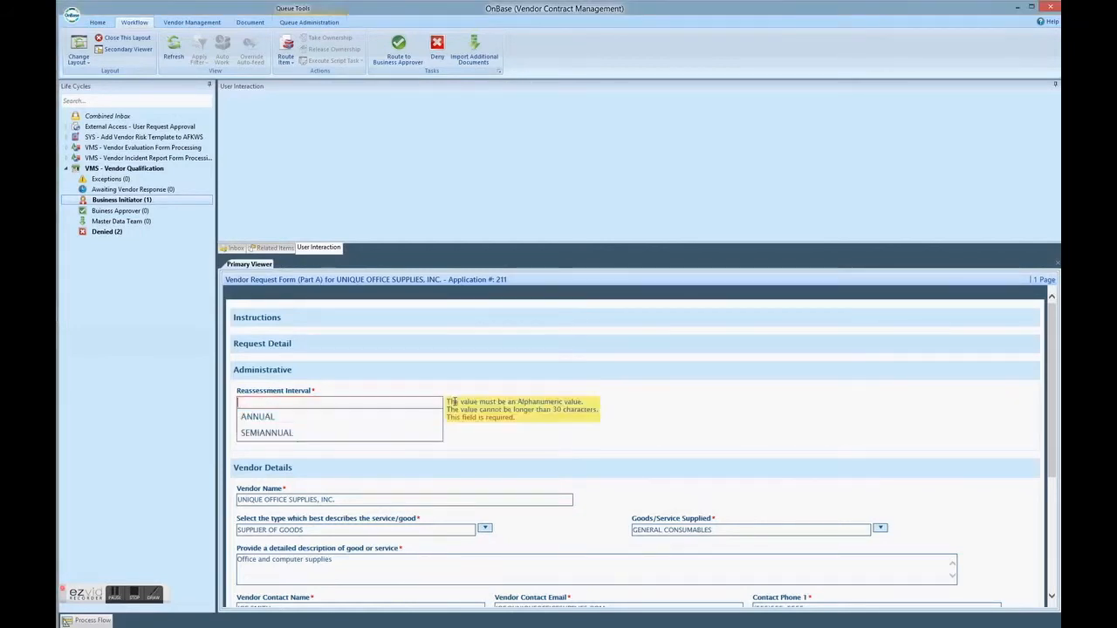
left_click(257, 416)
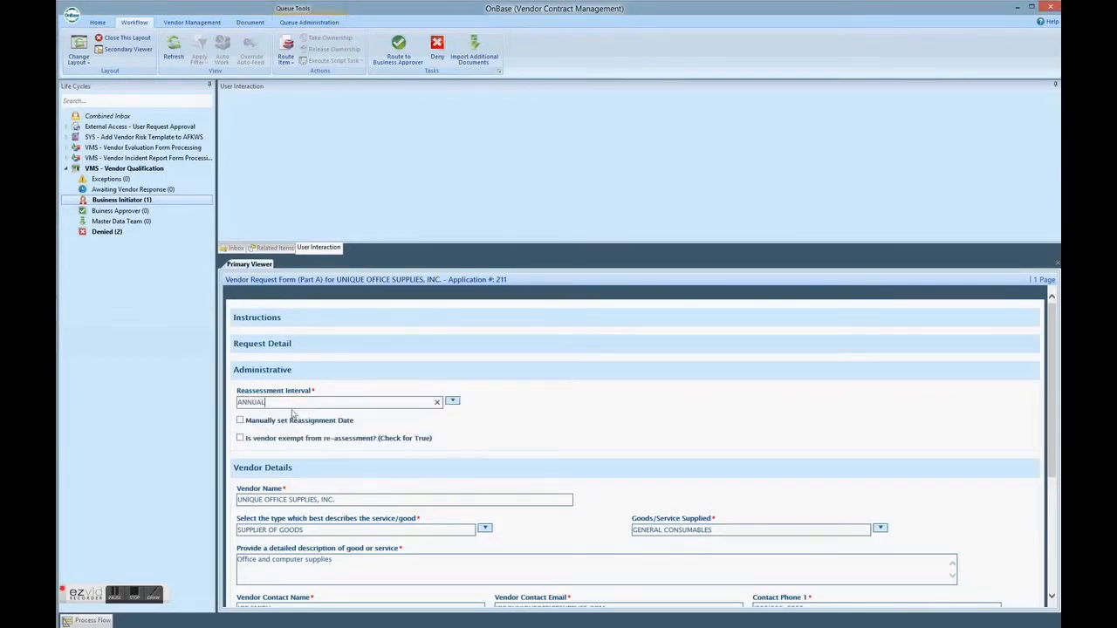
left_click(240, 439)
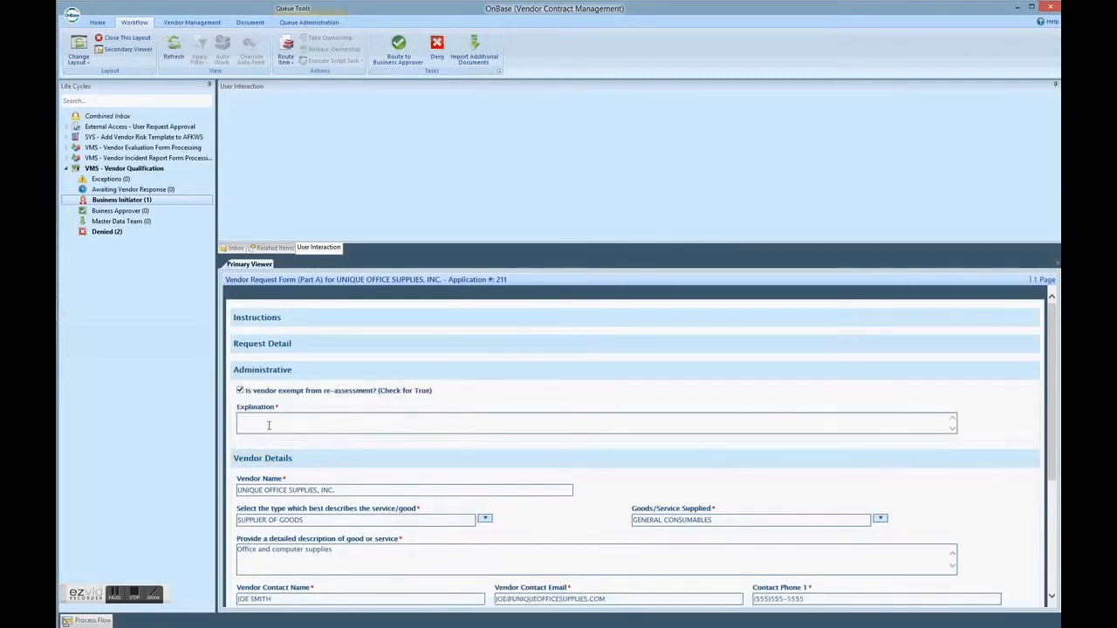
left_click(240, 391)
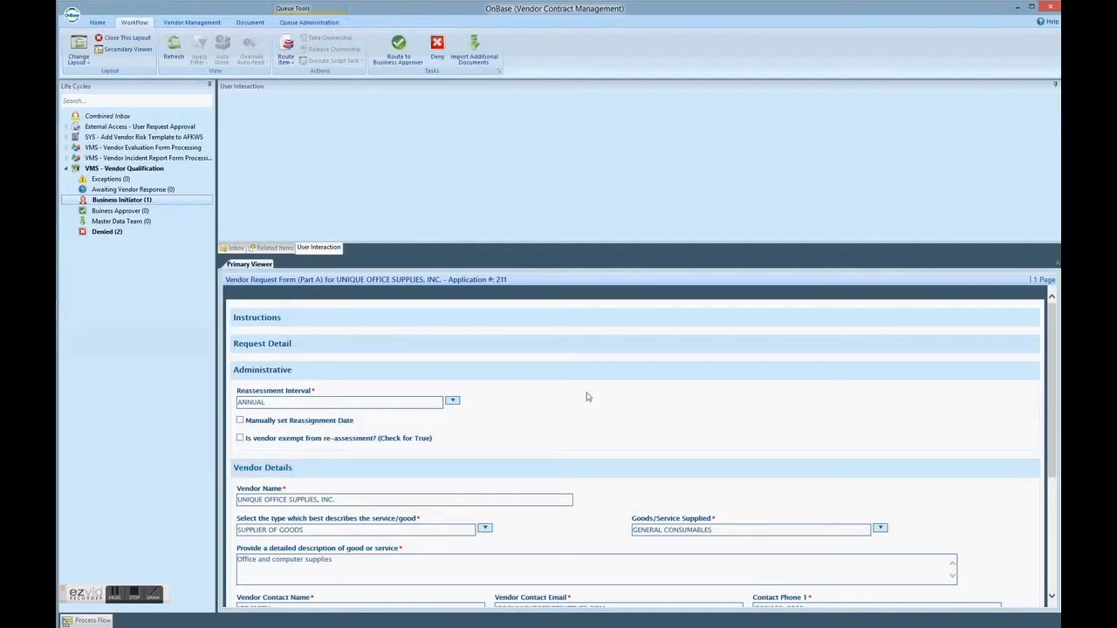
scroll(587, 397, "down", 5)
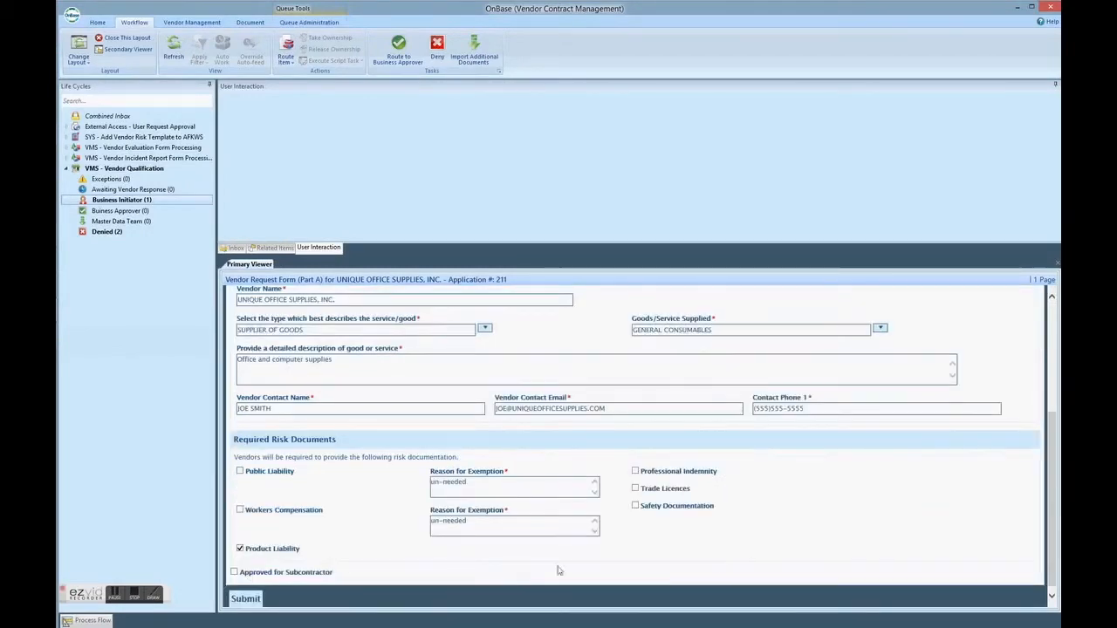
left_click(246, 600)
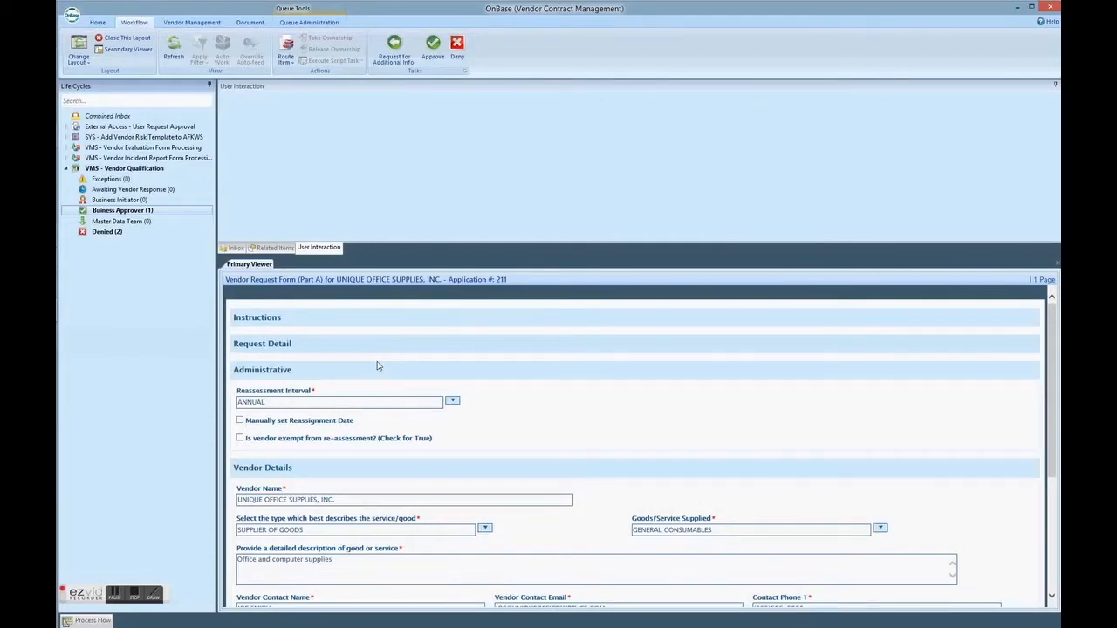
- Send the vendor request from the business approver back to the Business Initiator queue and resubmit its form
left_click(433, 47)
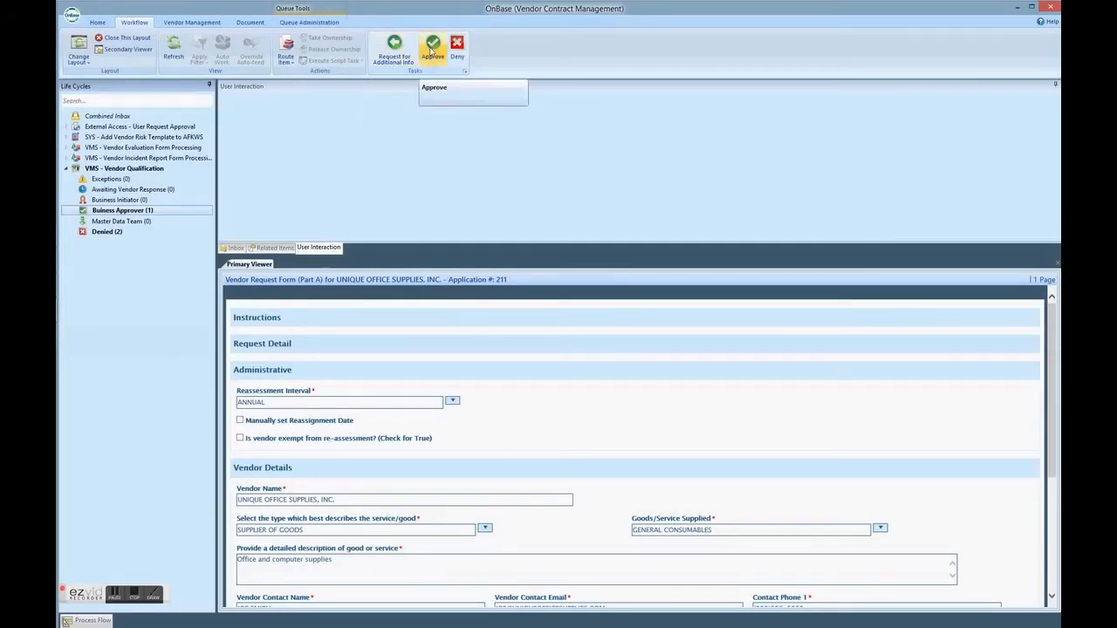
left_click(431, 47)
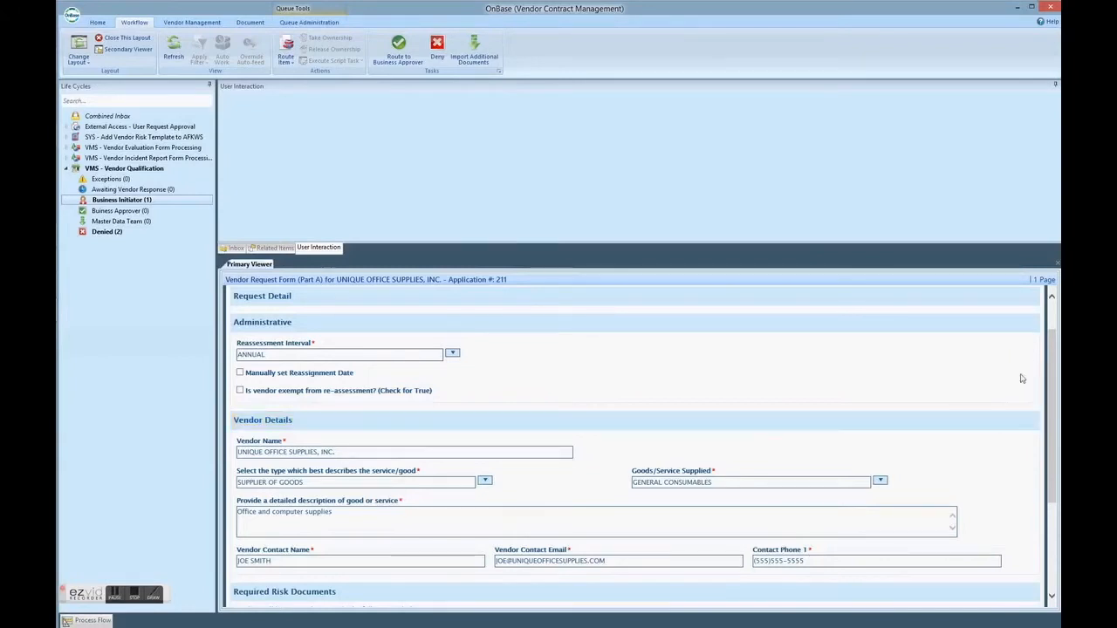
left_click_drag(1053, 424, 1057, 519)
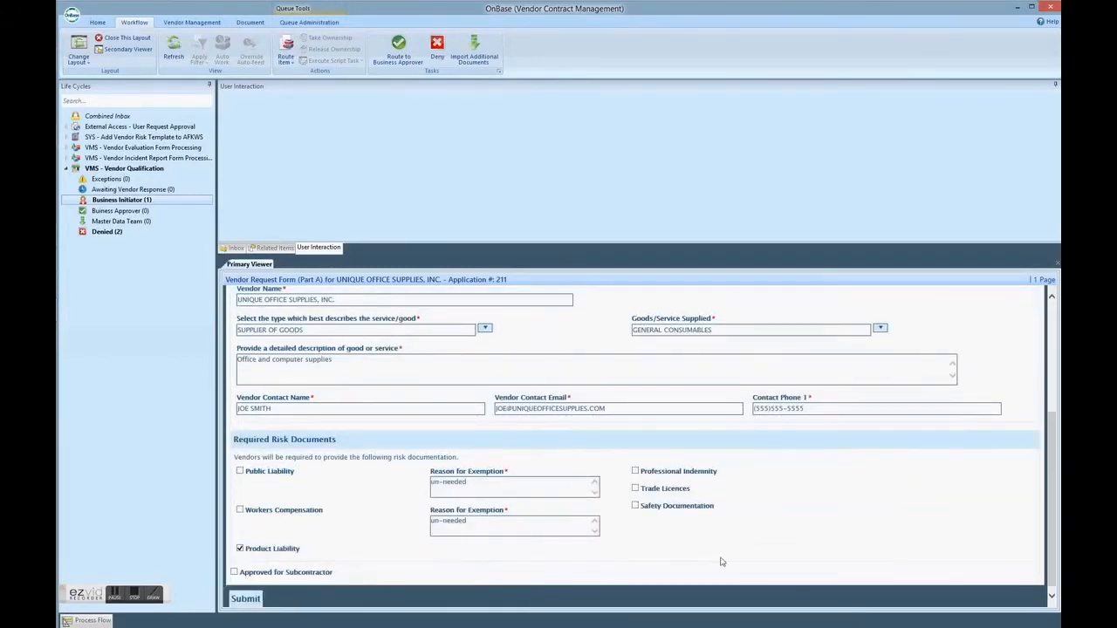
left_click(246, 599)
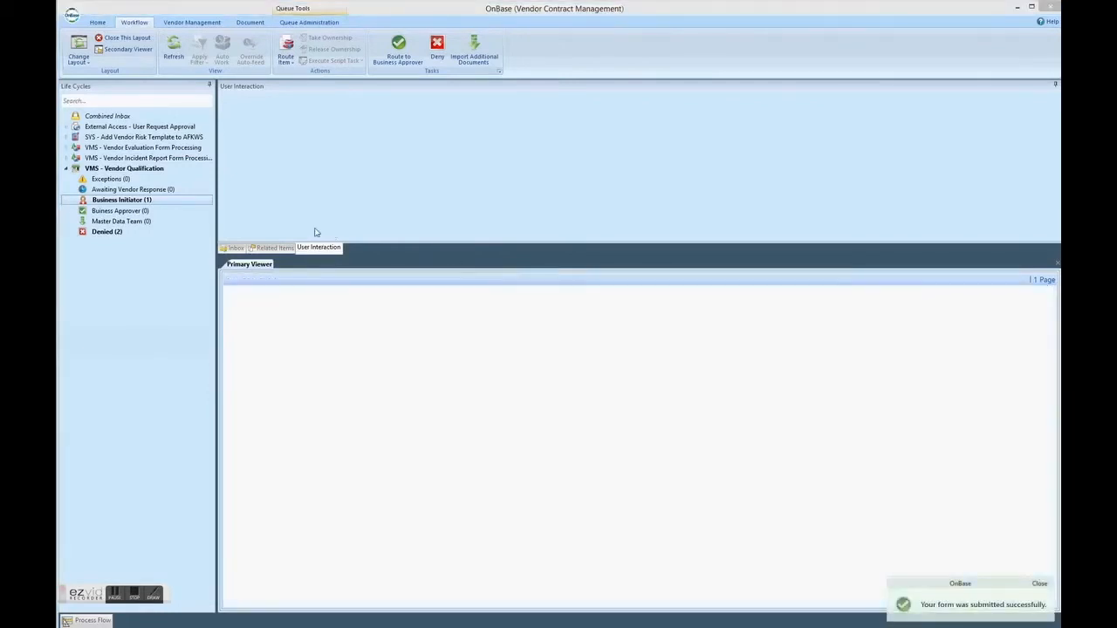
- Approve the vendor request for the Master Data Team and commit its data to VMS
left_click(432, 45)
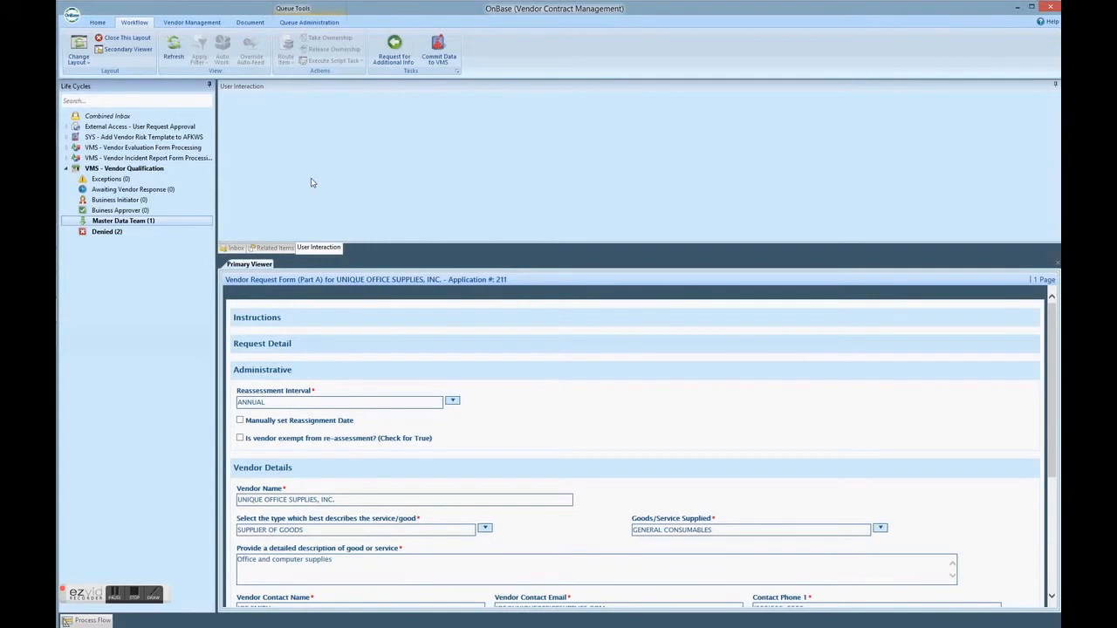
left_click(441, 52)
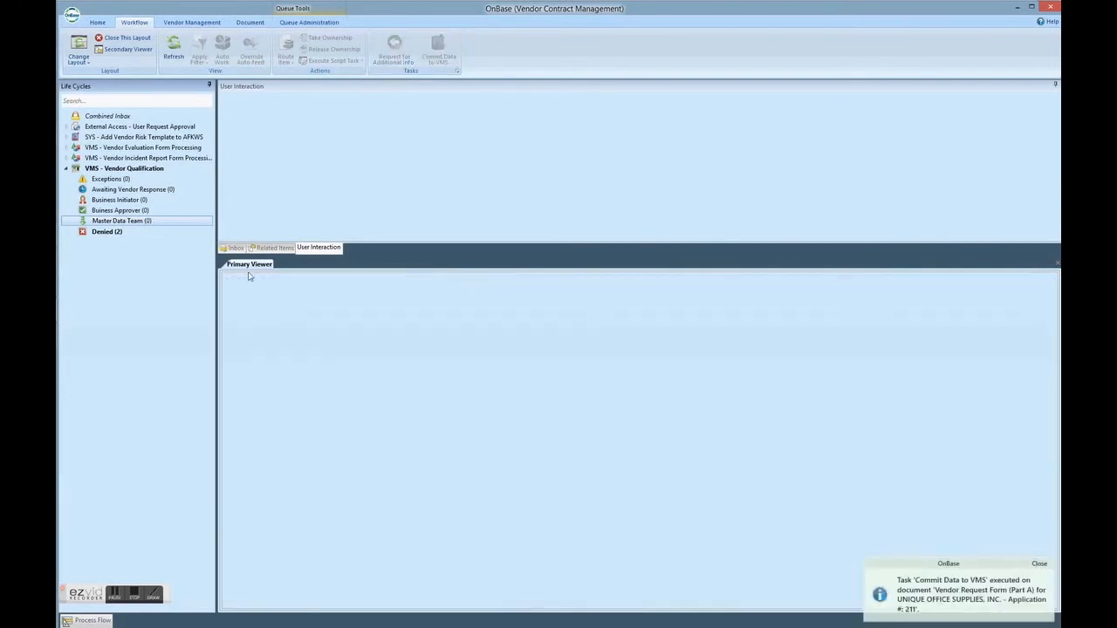